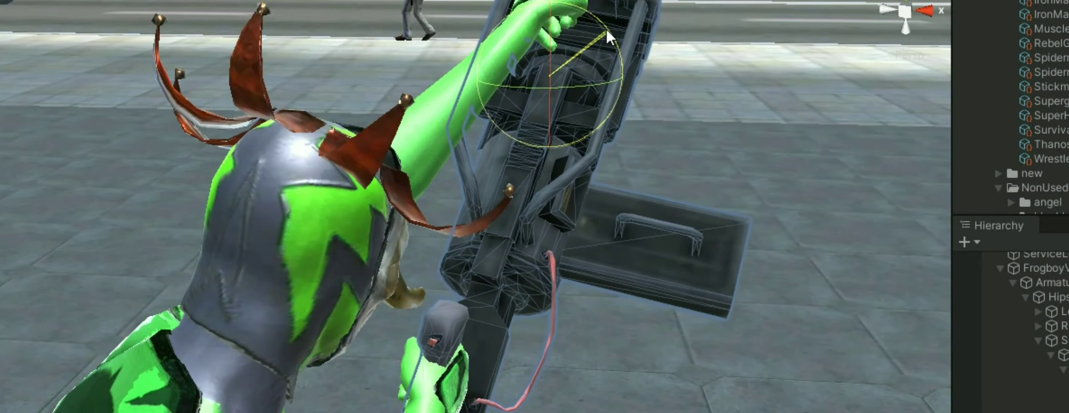
- Hide the hero's helmet mask to expose the head underneath
left_click_drag(593, 28, 231, 170, "alt")
left_click(231, 170)
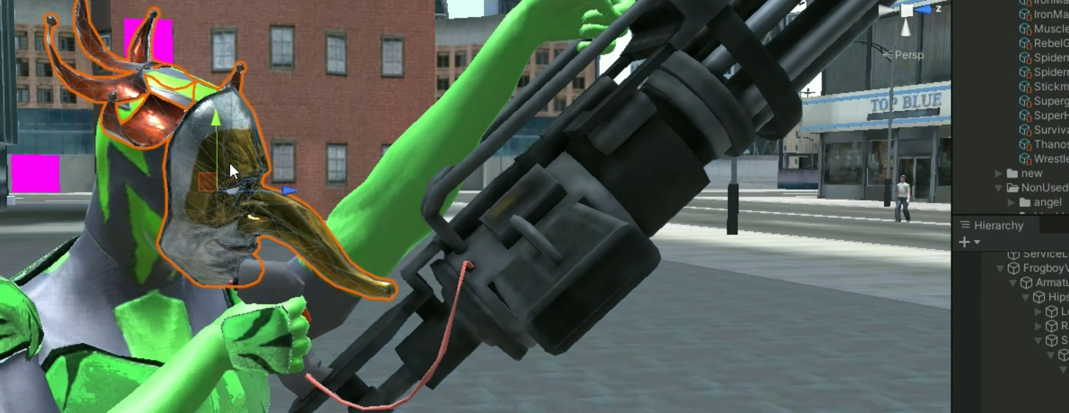
key("alt+shift+a")
- Move and rotate the hand bones so both fists grip the minigun handles
left_click_drag(462, 210, 378, 210, "alt")
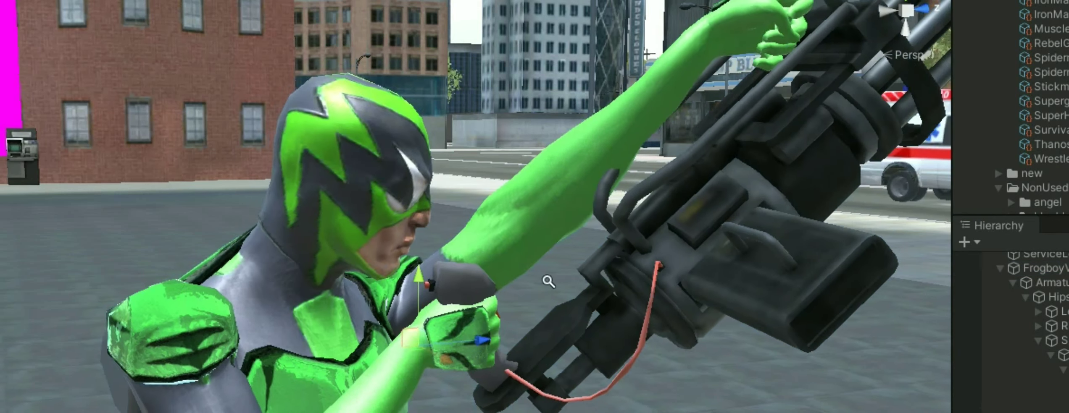
key("e")
left_click_drag(407, 276, 454, 205, "alt")
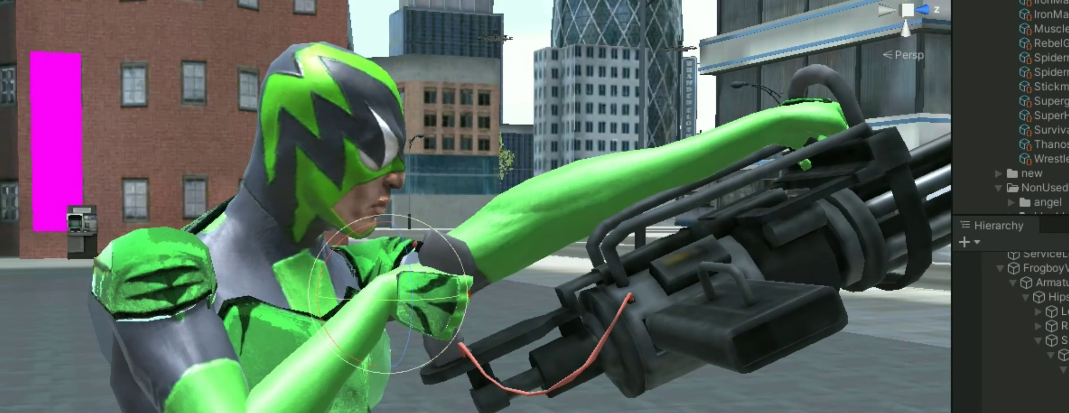
scroll(420, 231, "down", 3)
key("w")
left_click_drag(454, 235, 416, 234, "alt")
mouse_move(407, 345)
left_mouse_down("alt")
mouse_move(407, 369)
mouse_move(406, 319)
left_mouse_up("alt")
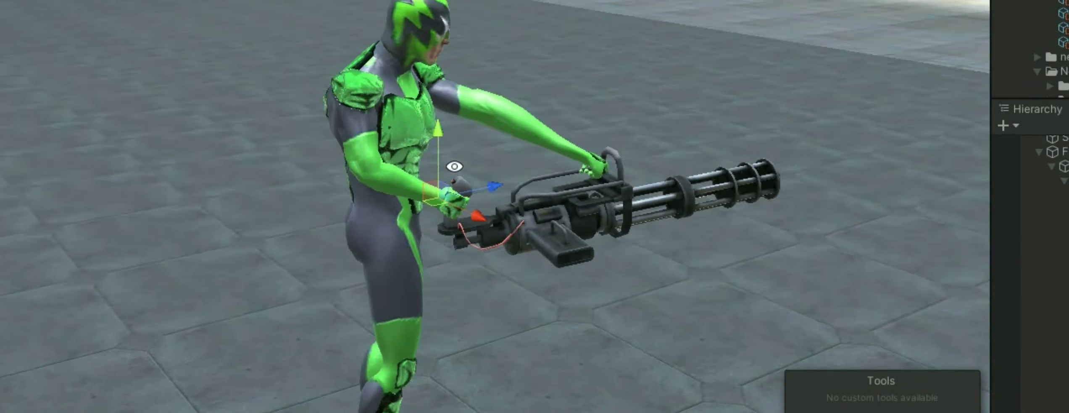
left_click_drag(453, 167, 475, 135, "alt")
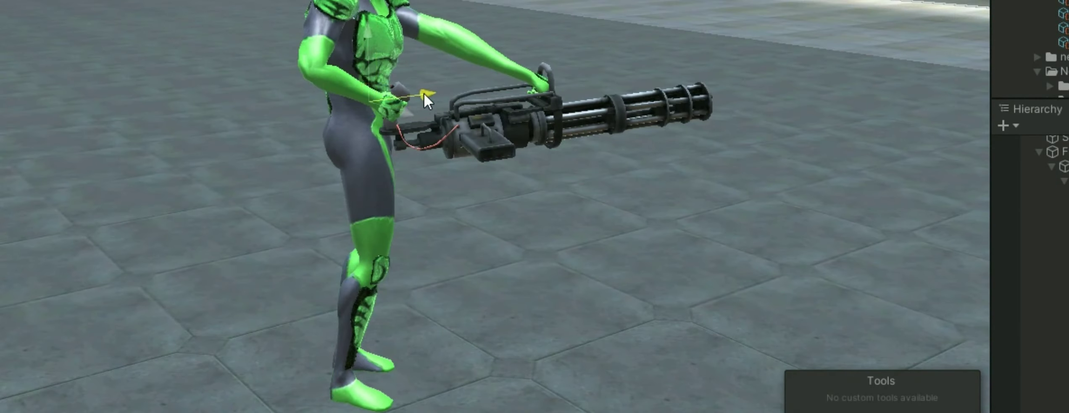
- Frame the hero holding the minigun and view it from a front three-quarter angle
mouse_move(425, 100)
left_mouse_down("alt")
mouse_move(494, 223)
mouse_move(326, 207)
left_mouse_up("alt")
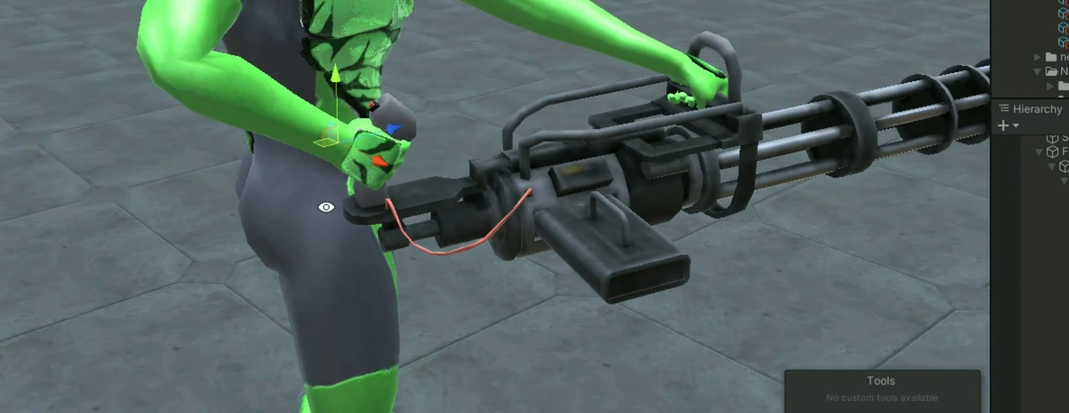
double_click(1063, 152)
left_click_drag(701, 94, 588, 101, "alt")
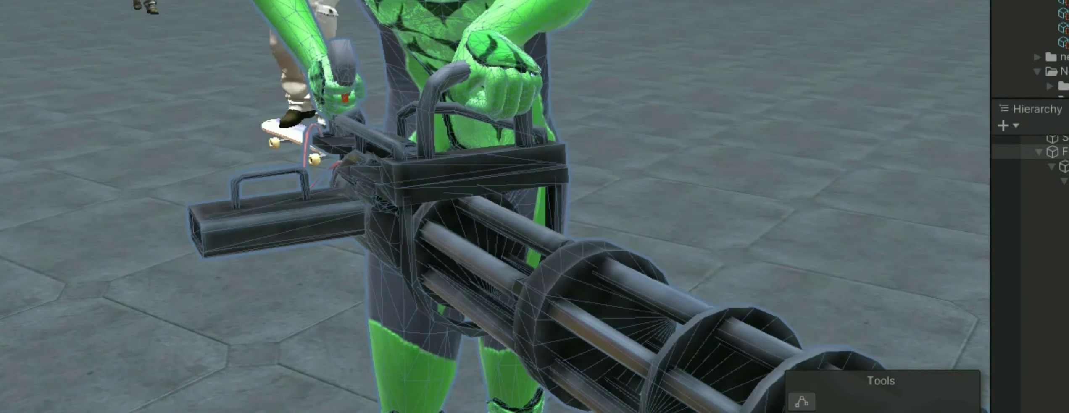
left_click_drag(546, 210, 462, 210, "alt")
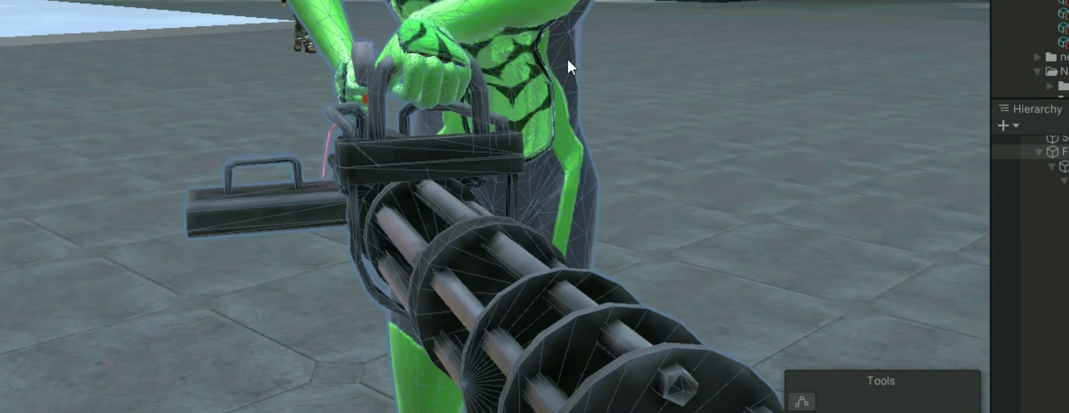
- Zoom in close and check the fist's grip on the carry handle from several sides
left_click_drag(568, 68, 470, 200, "alt")
scroll(470, 201, "up", 5)
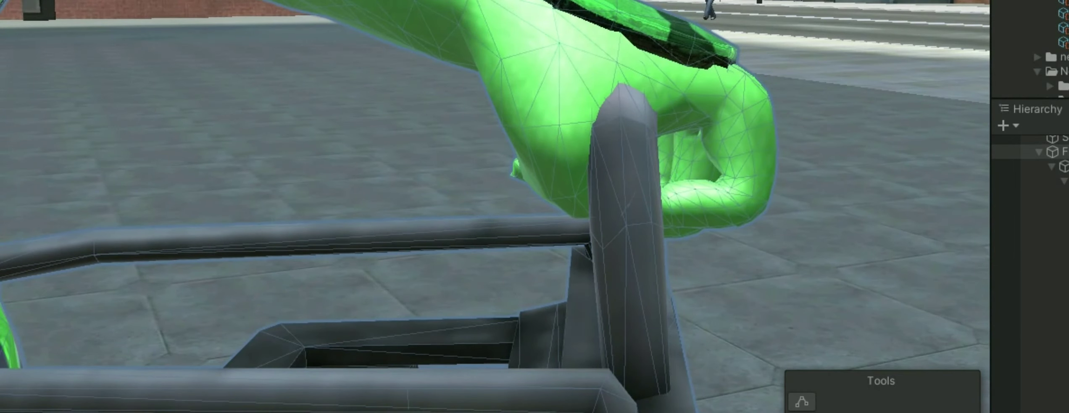
left_click_drag(729, 126, 588, 135, "alt")
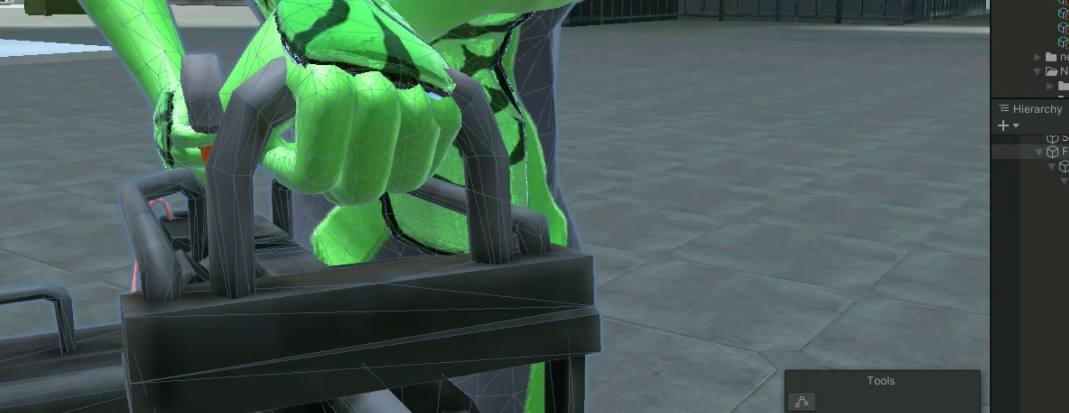
left_click_drag(821, 128, 746, 159, "alt")
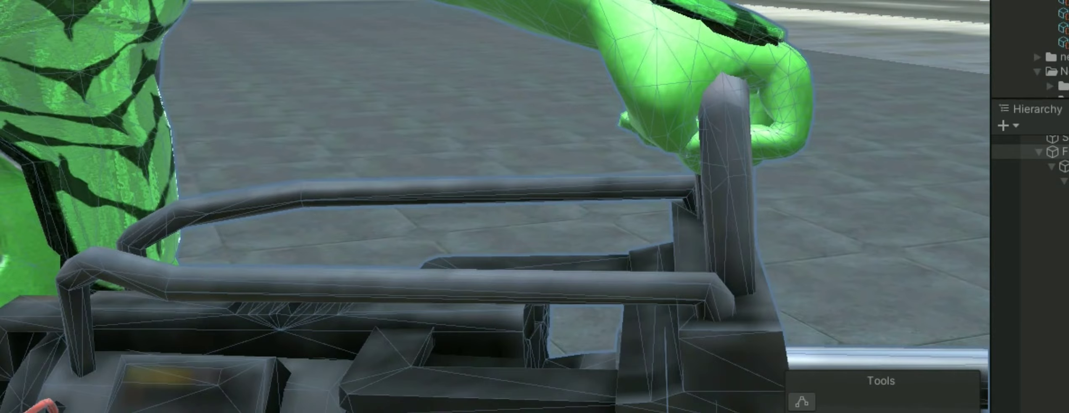
left_click_drag(589, 176, 420, 168, "alt")
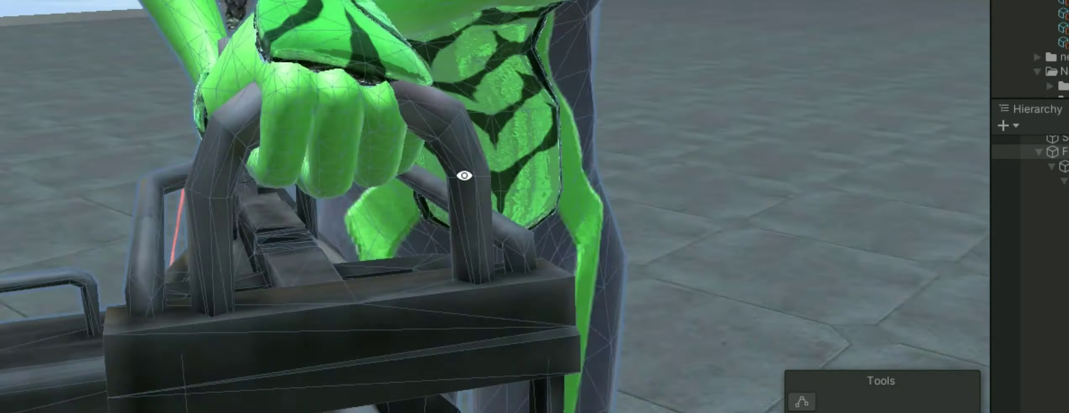
left_click_drag(308, 163, 921, 170, "alt")
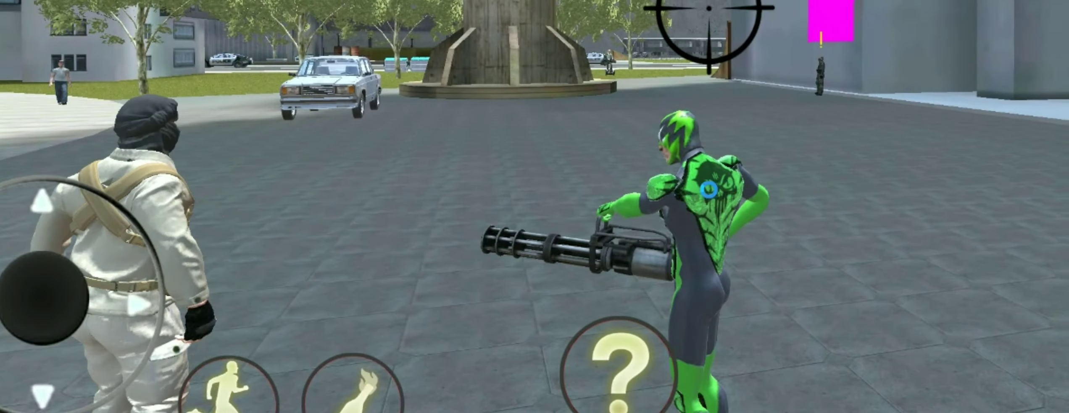
- Swing the game camera to look down on the hero carrying the minigun
mouse_move(618, 184)
left_mouse_down()
mouse_move(527, 202)
mouse_move(696, 176)
mouse_move(769, 209)
mouse_move(600, 205)
mouse_move(766, 217)
mouse_move(887, 187)
mouse_move(672, 225)
mouse_move(816, 231)
mouse_move(735, 223)
left_mouse_up()
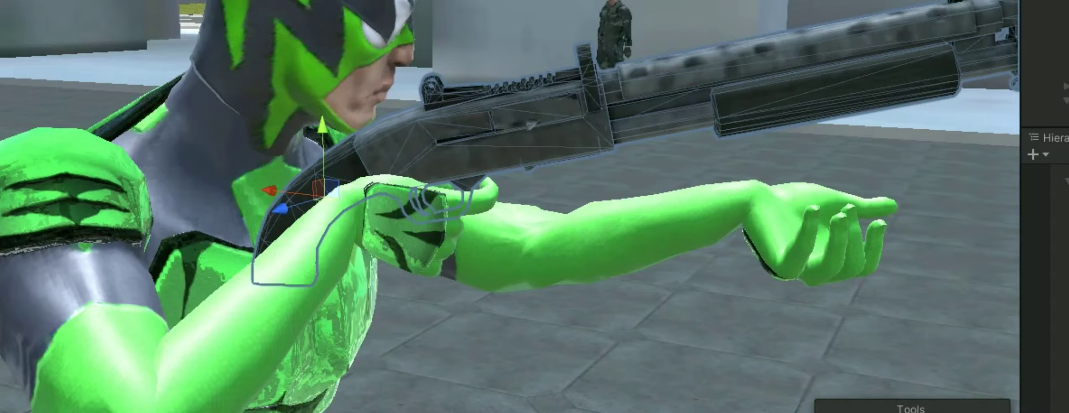
- Rotate and move the hand bones so the hands close around the shotgun grip
mouse_move(817, 204)
left_mouse_down("alt")
mouse_move(884, 254)
mouse_move(533, 42)
mouse_move(516, 105)
mouse_move(443, 72)
mouse_move(904, 276)
mouse_move(812, 185)
mouse_move(854, 271)
left_mouse_up("alt")
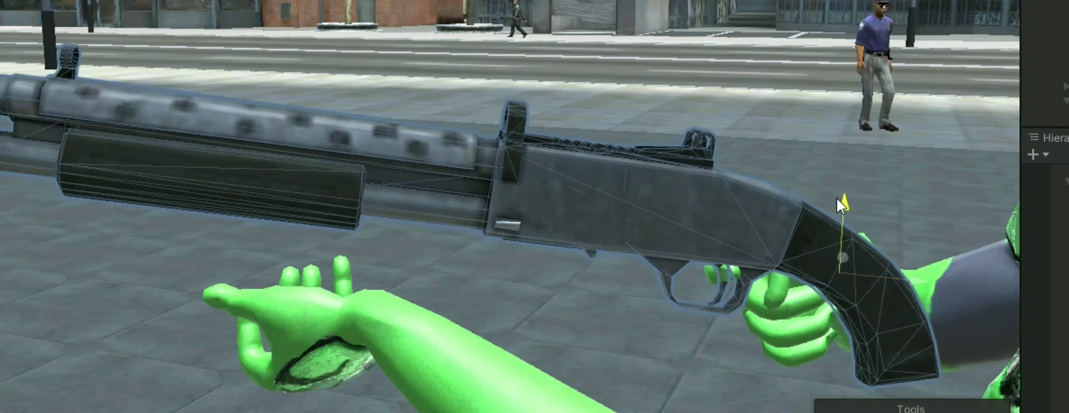
scroll(765, 190, "down", 3)
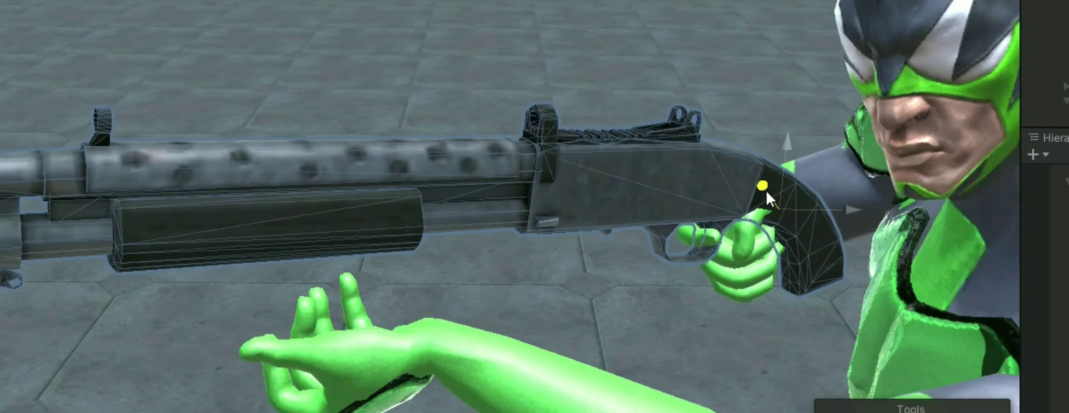
mouse_move(765, 194)
left_mouse_down("alt")
mouse_move(554, 262)
mouse_move(488, 202)
left_mouse_up("alt")
key("e")
scroll(483, 110, "up", 3)
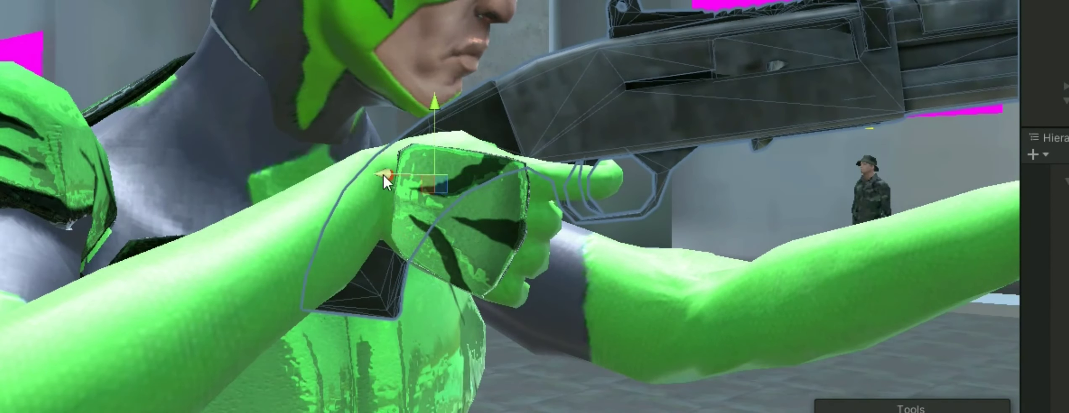
scroll(430, 102, "down", 5)
key("e")
scroll(505, 111, "up", 5)
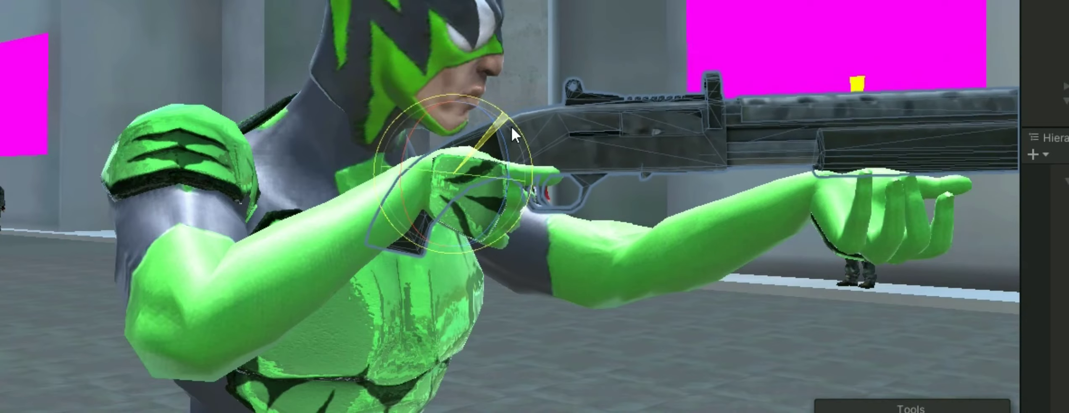
key("w")
- Check the hero's shotgun pose from above, from the front and from the other side
left_click_drag(455, 88, 408, 151, "alt")
scroll(575, 155, "down", 3)
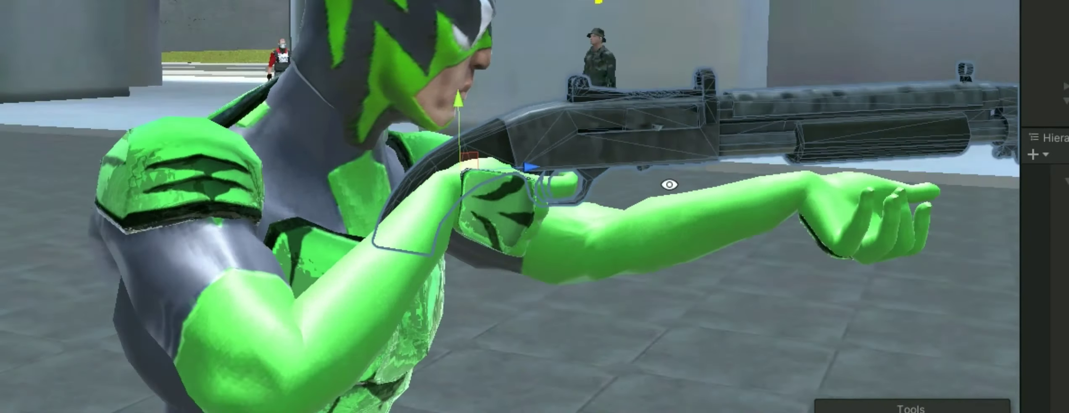
mouse_move(670, 181)
left_mouse_down("alt")
mouse_move(930, 296)
mouse_move(584, 169)
left_mouse_up("alt")
scroll(533, 146, "up", 3)
scroll(532, 147, "down", 2)
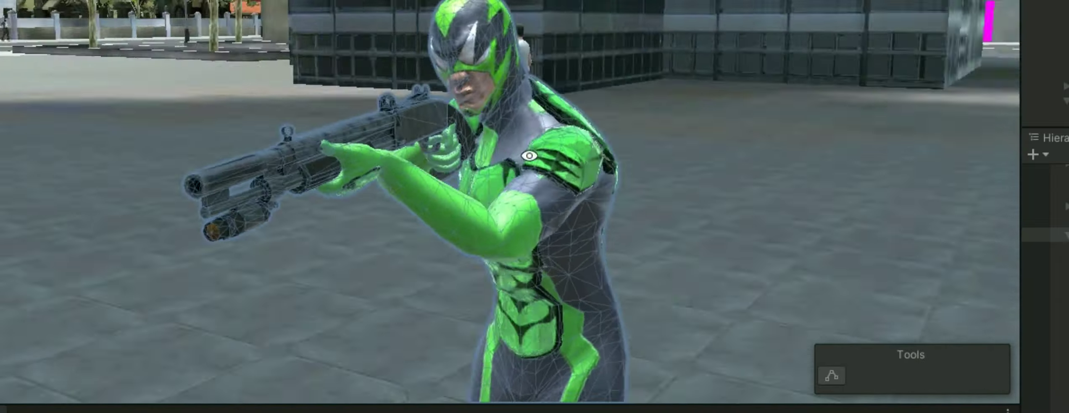
left_click_drag(533, 147, 379, 159, "alt")
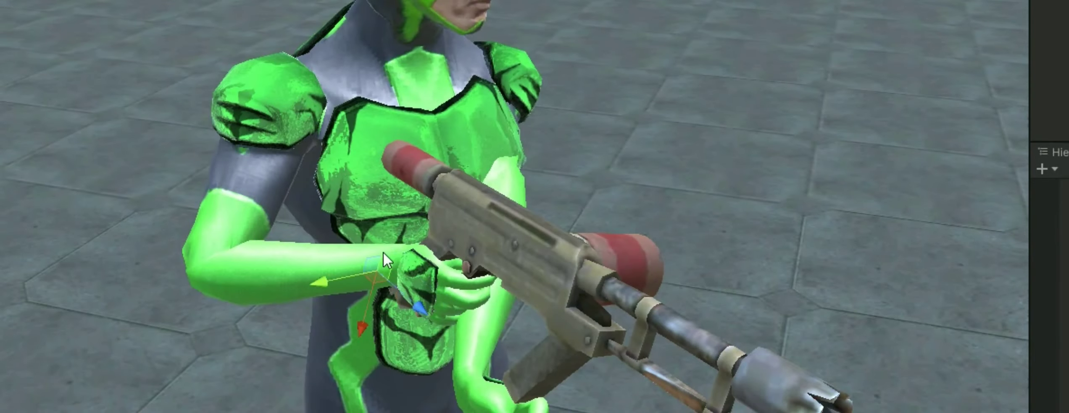
- Rotate the hand onto the rifle and check the grip from above and from the side
key("e")
mouse_move(486, 250)
left_mouse_down("alt")
mouse_move(385, 291)
mouse_move(386, 211)
left_mouse_up("alt")
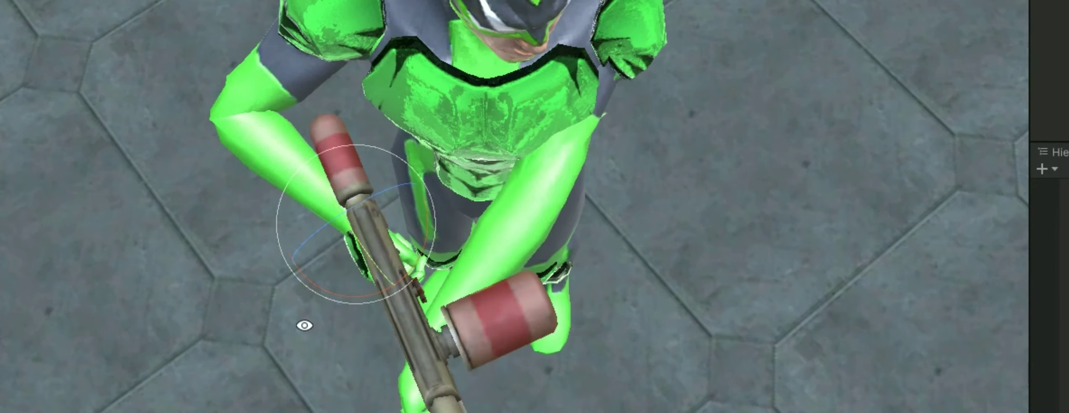
mouse_move(303, 322)
left_mouse_down("alt")
mouse_move(500, 208)
mouse_move(454, 160)
left_mouse_up("alt")
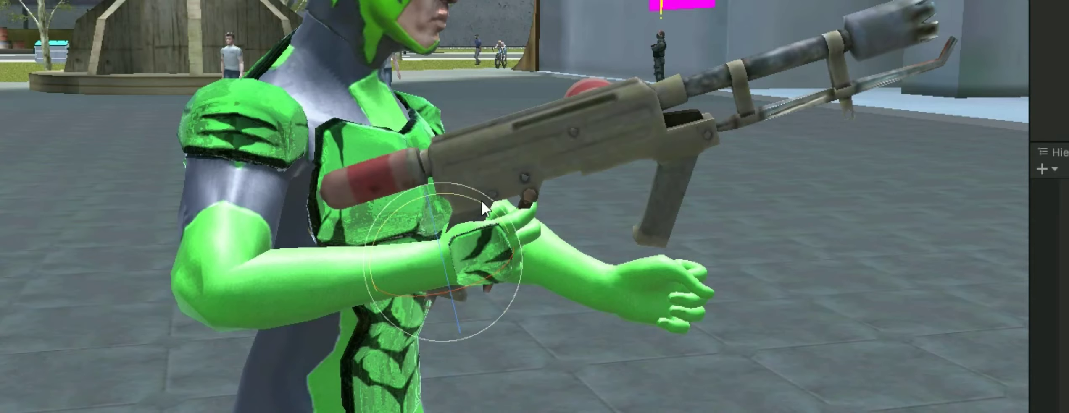
left_click_drag(483, 204, 552, 244, "alt")
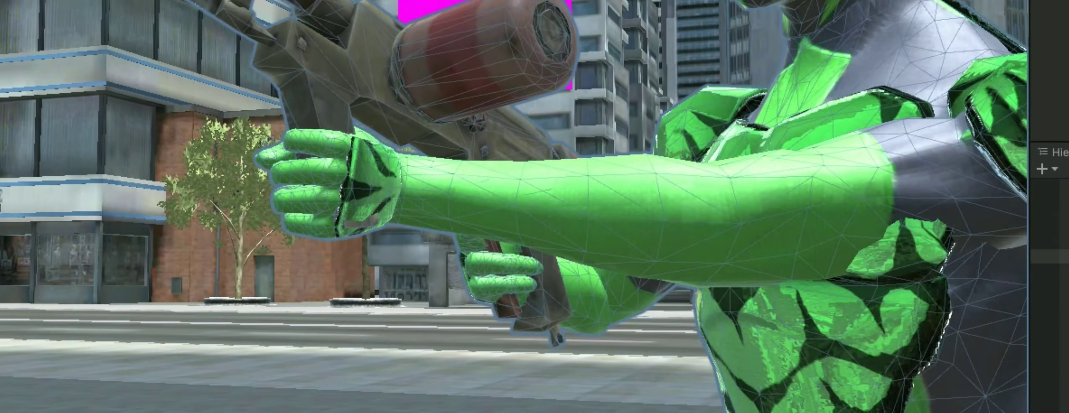
left_click_drag(288, 256, 927, 257, "alt")
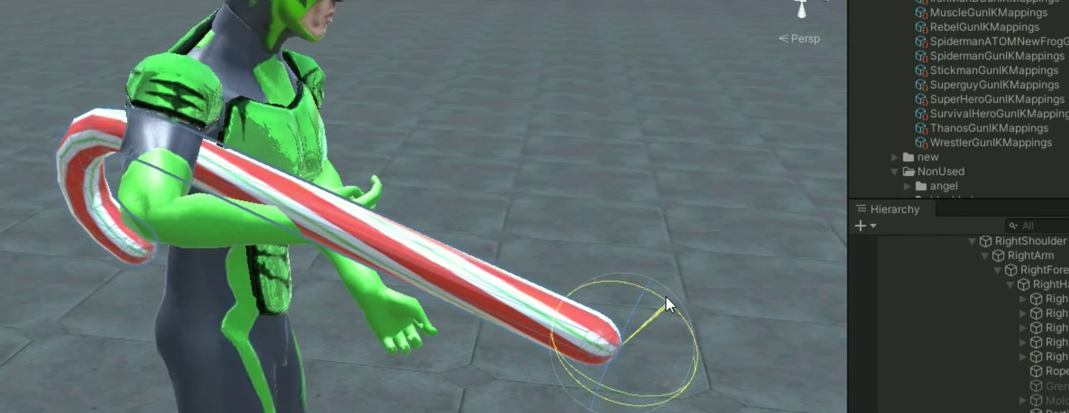
- Turn the candy cane from vertical to horizontal in the hero's hand and inspect the pose
mouse_move(665, 297)
left_mouse_down()
mouse_move(630, 310)
mouse_move(327, 281)
mouse_move(262, 329)
left_mouse_up()
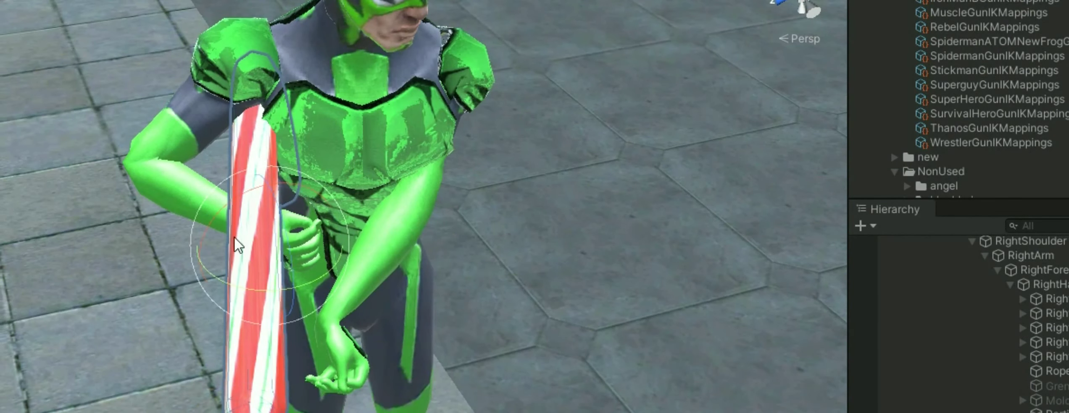
mouse_move(320, 269)
left_mouse_down()
mouse_move(322, 293)
mouse_move(295, 217)
left_mouse_up()
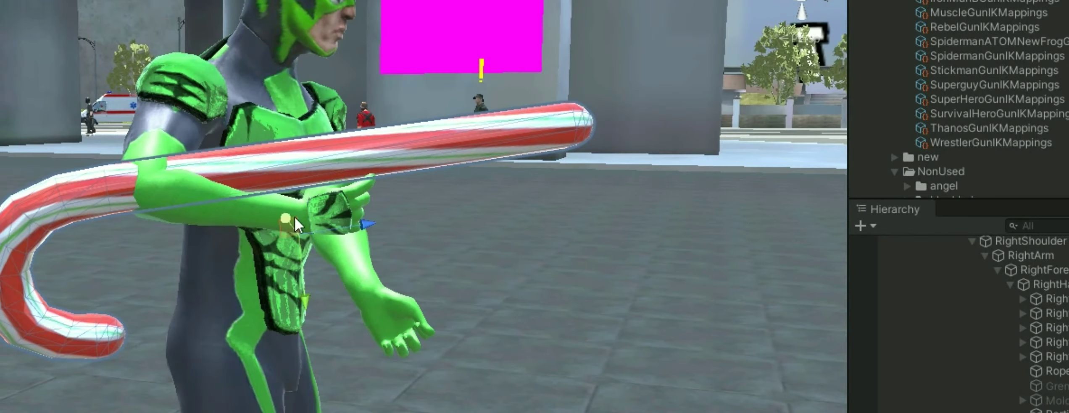
mouse_move(354, 291)
left_mouse_down("alt")
mouse_move(632, 270)
mouse_move(186, 213)
left_mouse_up("alt")
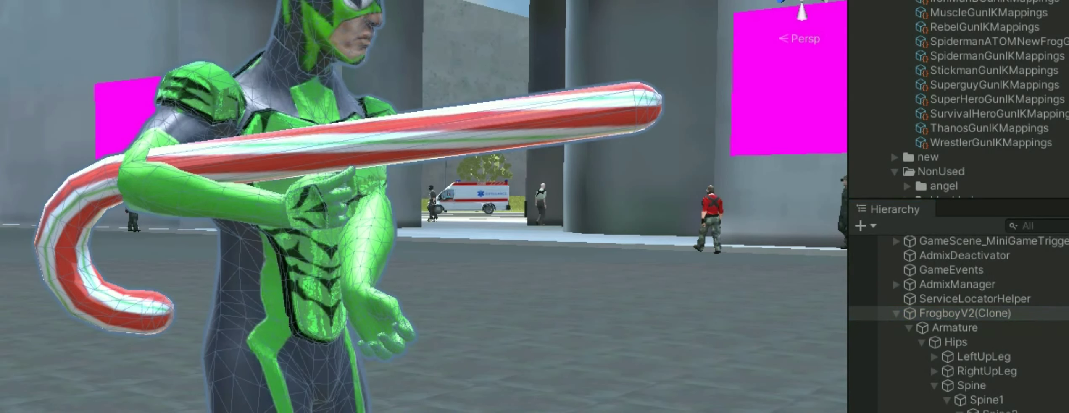
left_click_drag(462, 187, 501, 255, "alt")
scroll(501, 255, "up", 2)
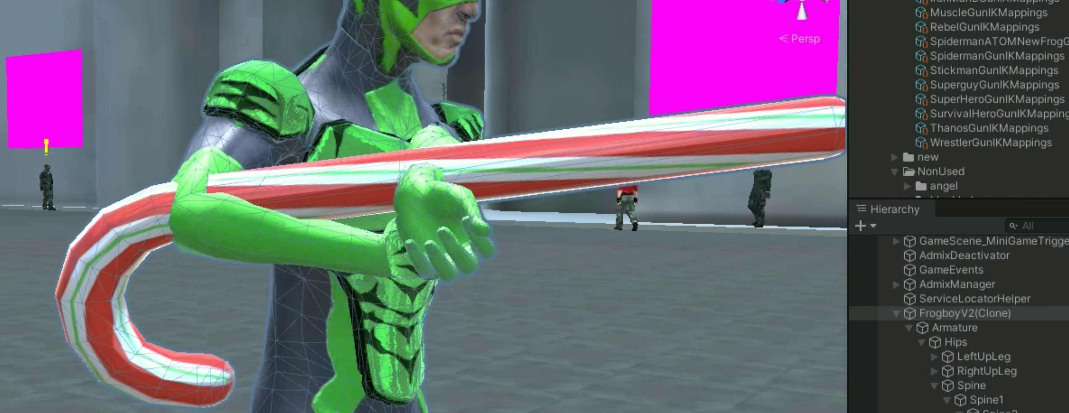
left_click_drag(501, 255, 293, 359, "alt")
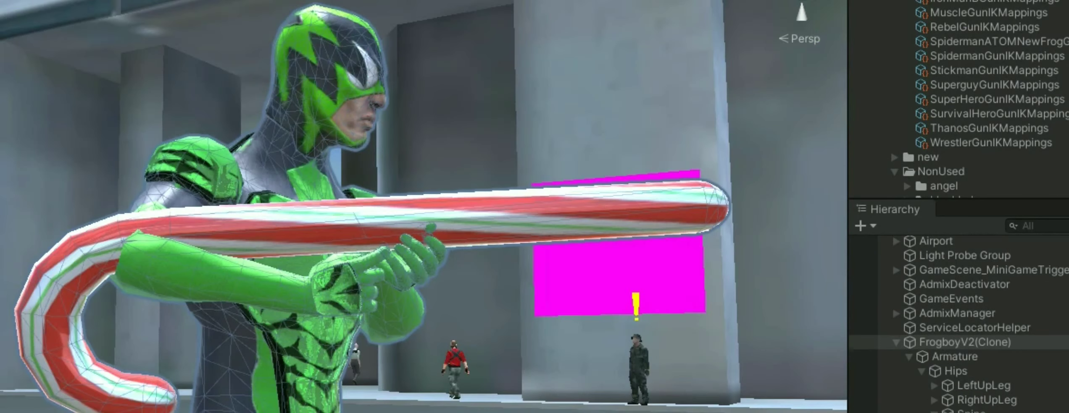
- Rotate the right hand bone to grip the candy cane, checking it from above and behind
left_click(427, 277)
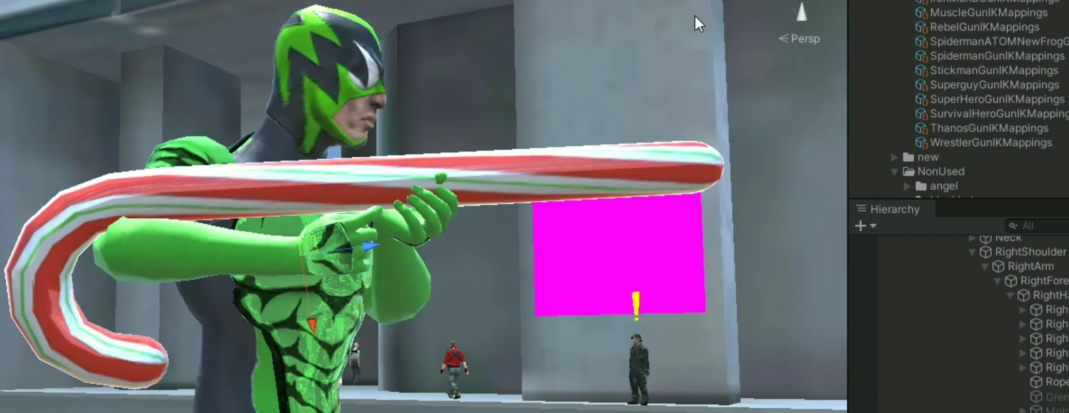
mouse_move(323, 329)
left_mouse_down("alt")
mouse_move(429, 275)
mouse_move(298, 210)
left_mouse_up("alt")
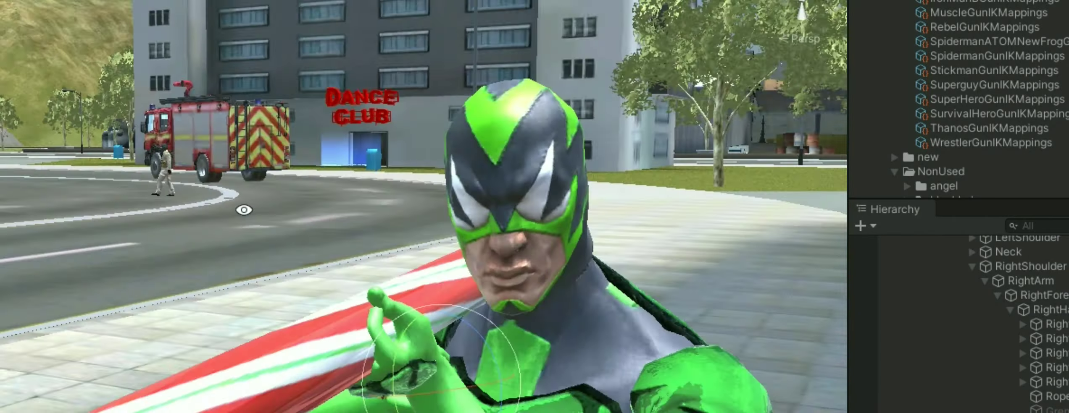
mouse_move(298, 211)
left_mouse_down("alt")
mouse_move(466, 179)
mouse_move(503, 320)
mouse_move(546, 301)
mouse_move(101, 222)
mouse_move(428, 285)
left_mouse_up("alt")
key("e")
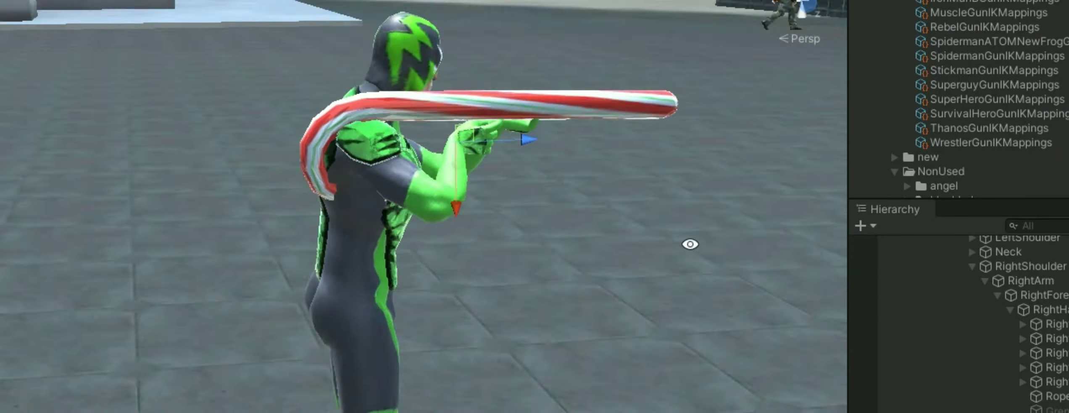
left_click_drag(429, 285, 569, 319, "alt")
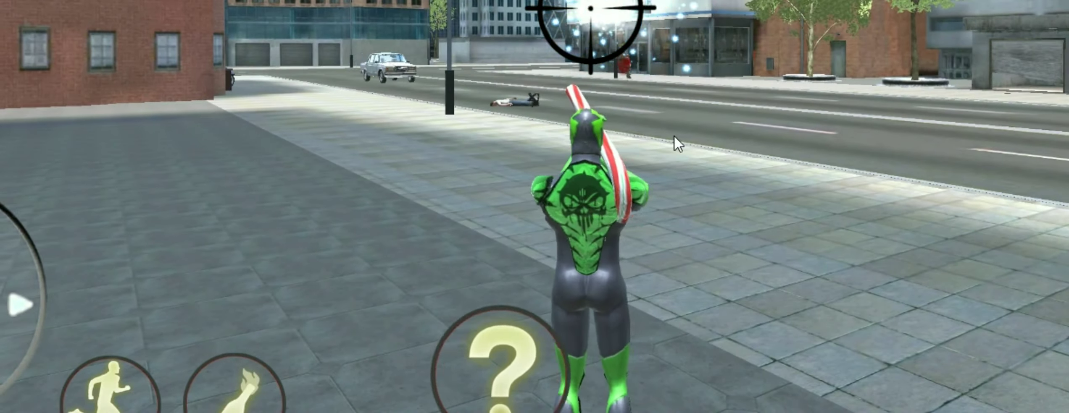
- Steer the game camera around the hero toward the plaza on the way into the shop
left_click_drag(675, 144, 968, 143)
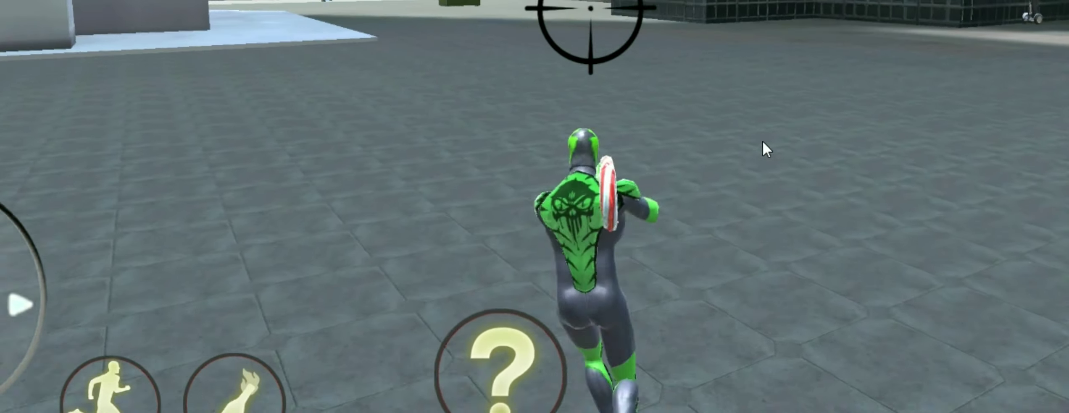
left_click_drag(793, 150, 668, 117)
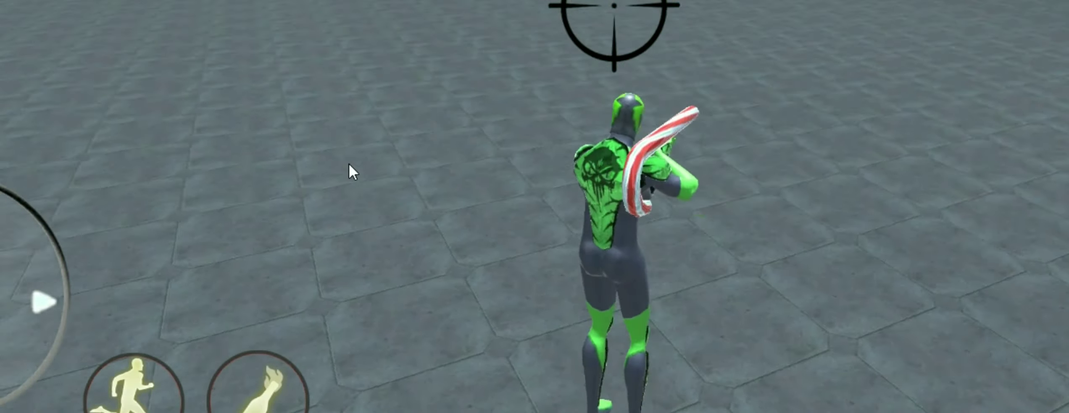
mouse_move(350, 169)
left_mouse_down()
mouse_move(722, 168)
mouse_move(758, 152)
mouse_move(716, 189)
mouse_move(691, 243)
mouse_move(733, 305)
mouse_move(662, 337)
left_mouse_up()
- Open the suit shop at the counter and cycle through suits back to the green-and-grey one
left_click(662, 338)
left_click(850, 67)
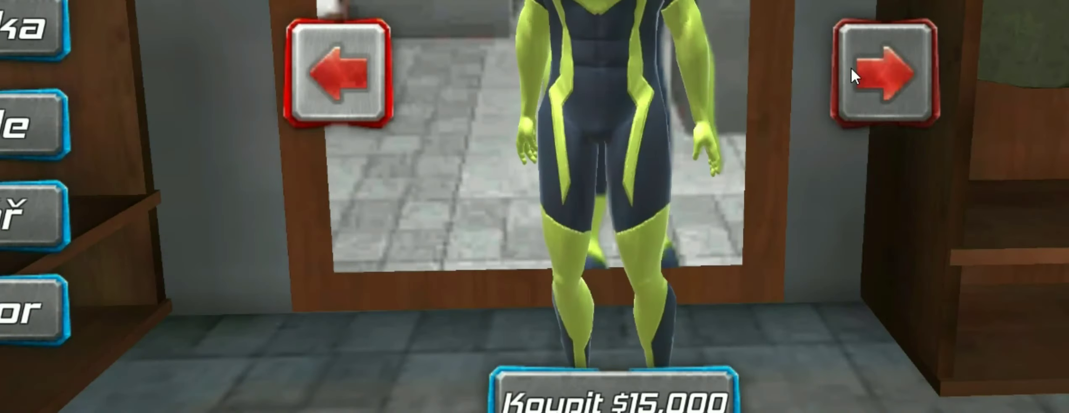
left_click(850, 68)
left_click(879, 248)
left_click(879, 248)
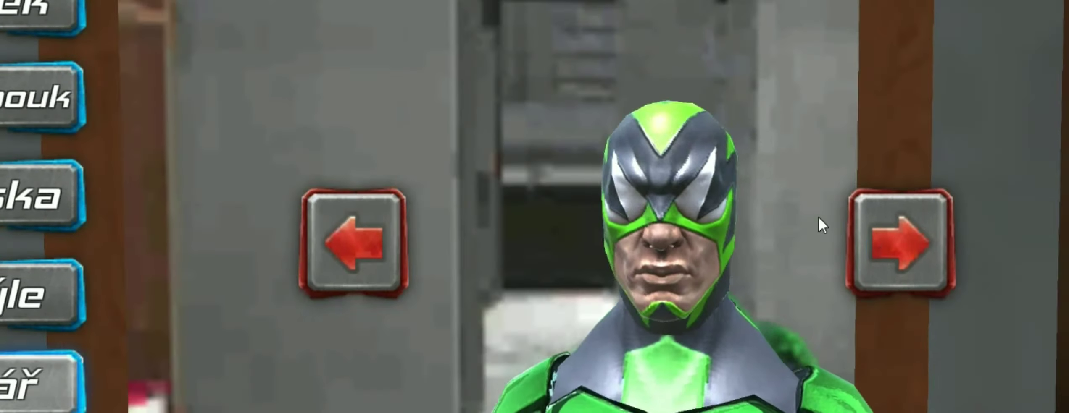